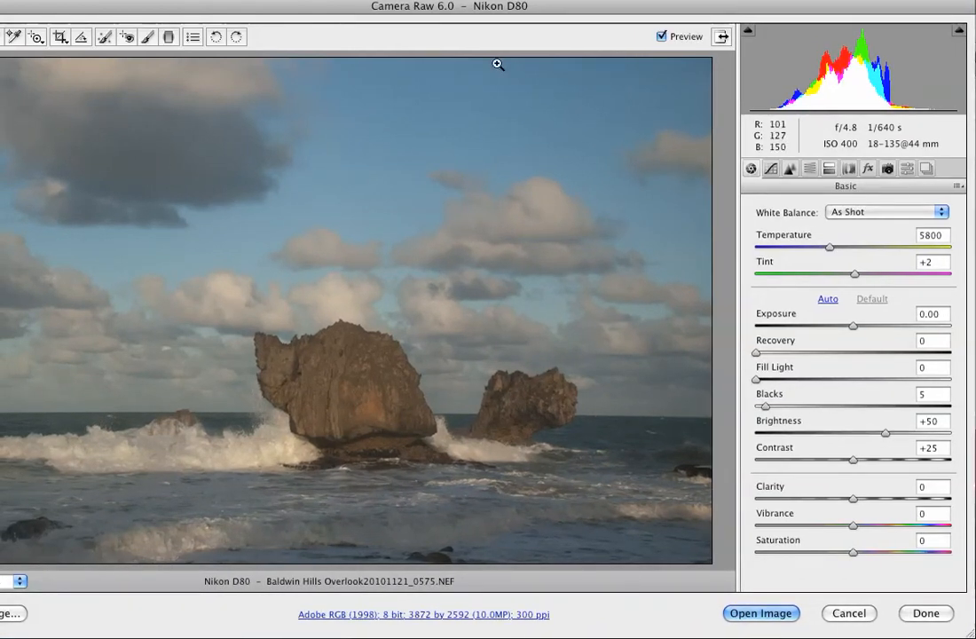
Fit the raw editing window on screen and set the photo's Saturation to +33 and Exposure to -1.35
{"action": "left_click_drag", "start_coordinate": [497, 10], "coordinate": [570, 14]}
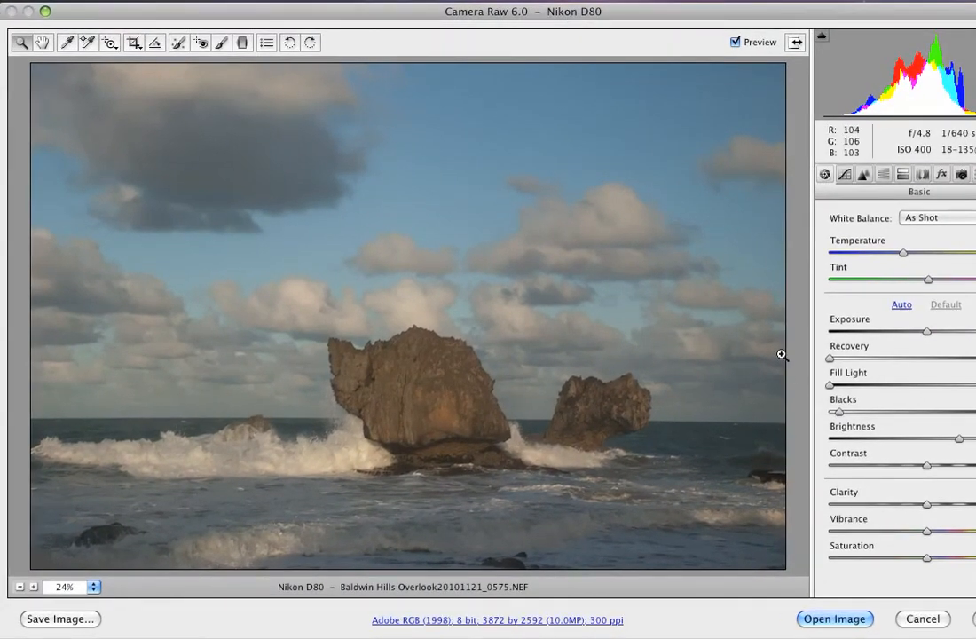
{"action": "left_click_drag", "start_coordinate": [975, 637], "coordinate": [969, 635]}
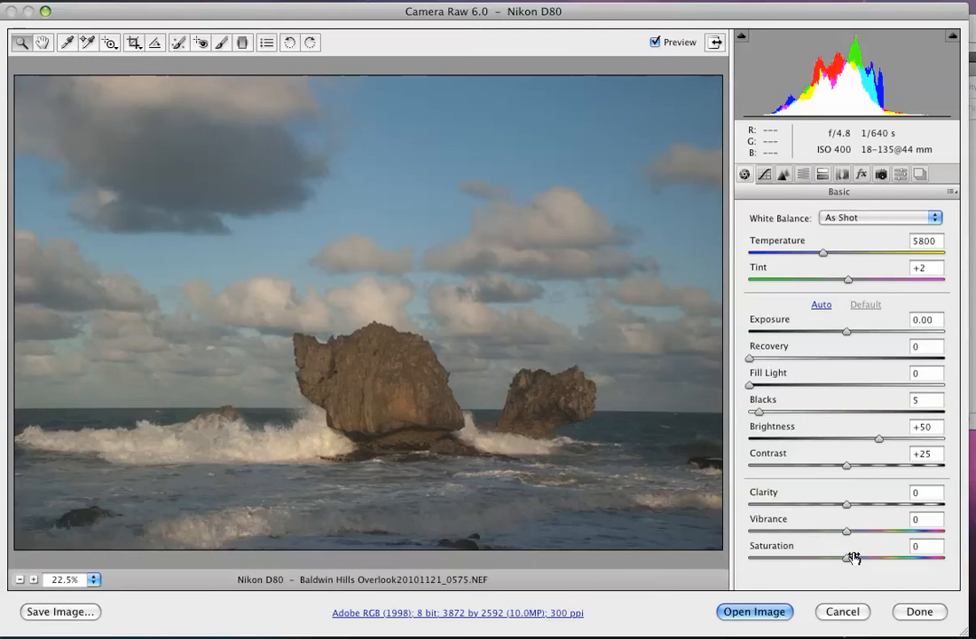
{"action": "left_click_drag", "start_coordinate": [861, 559], "coordinate": [880, 559]}
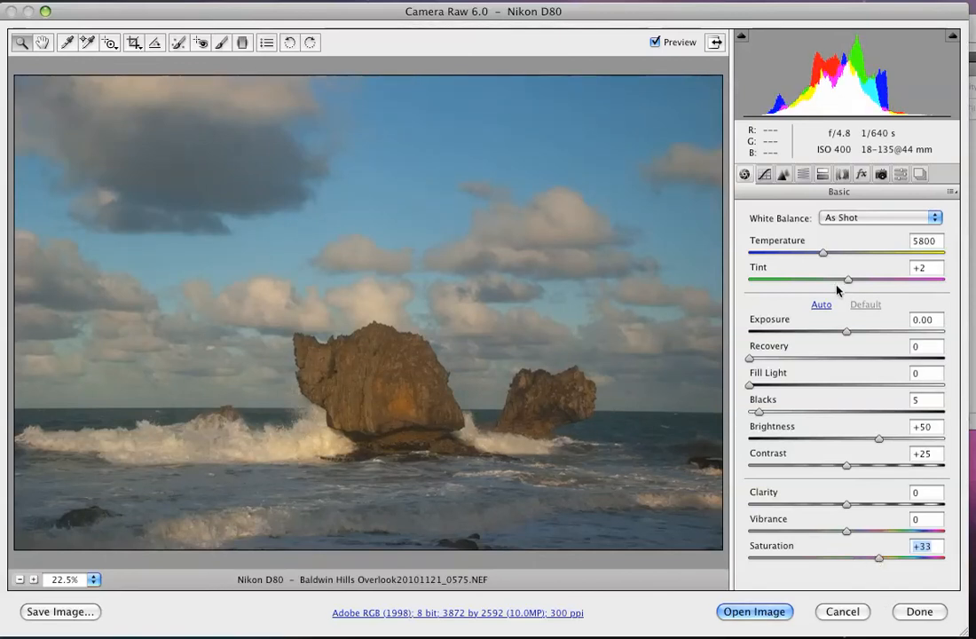
{"action": "left_click", "coordinate": [845, 333]}
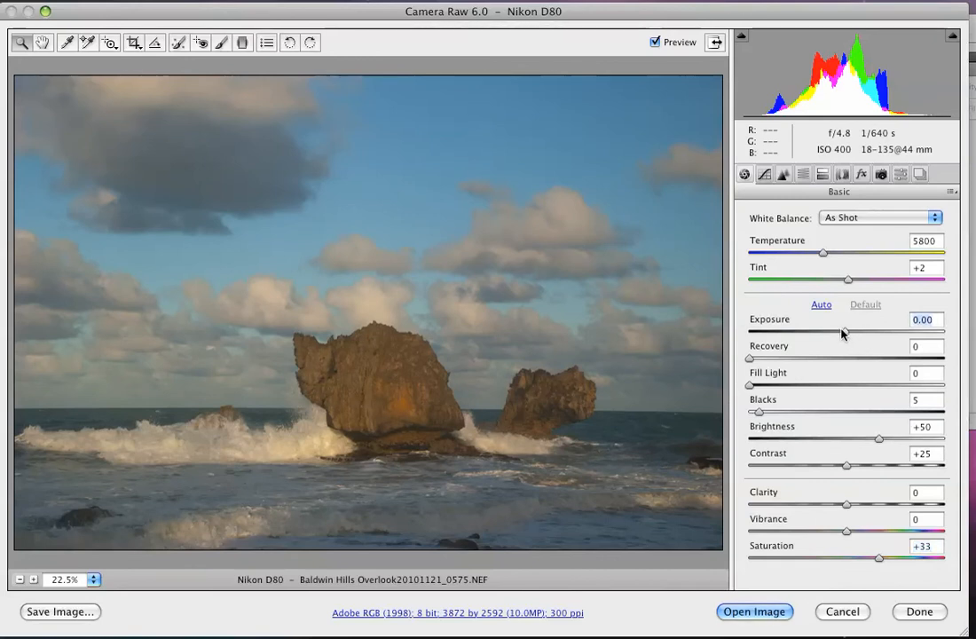
{"action": "mouse_move", "coordinate": [826, 335]}
{"action": "left_mouse_down"}
{"action": "mouse_move", "coordinate": [805, 332]}
{"action": "mouse_move", "coordinate": [812, 338]}
{"action": "left_mouse_up"}
Set the photo's Blacks to 13, Contrast to +40 and Brightness to +59
{"action": "left_click", "coordinate": [761, 411]}
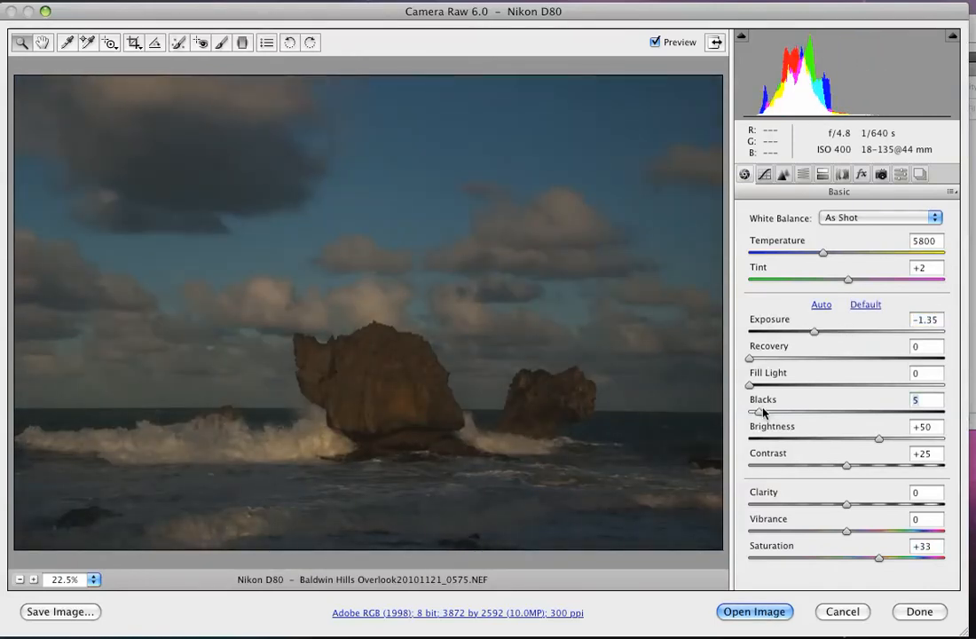
{"action": "left_click_drag", "start_coordinate": [772, 413], "coordinate": [779, 410]}
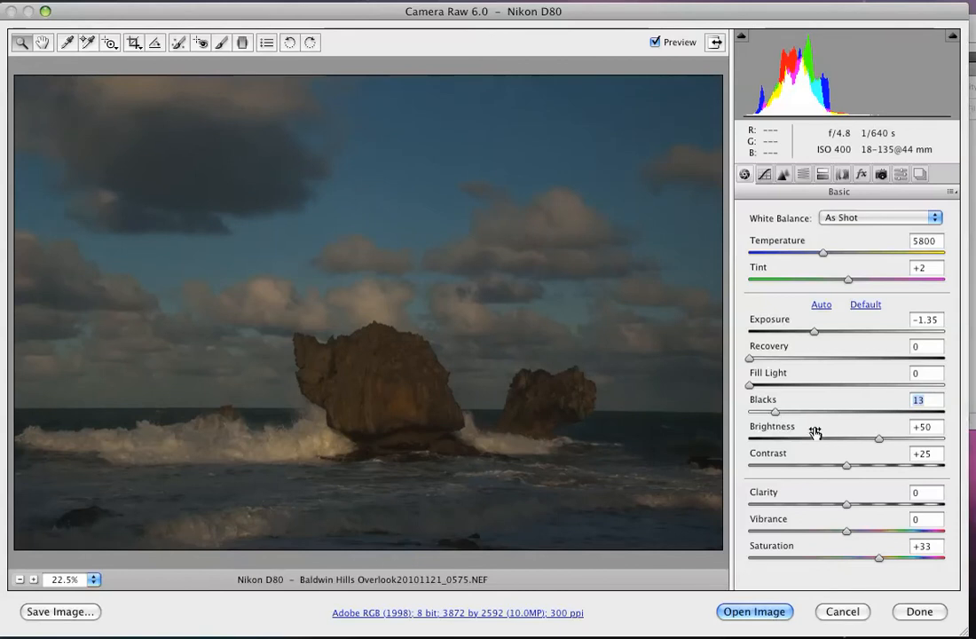
{"action": "left_click", "coordinate": [850, 468]}
{"action": "left_click_drag", "start_coordinate": [870, 470], "coordinate": [865, 468]}
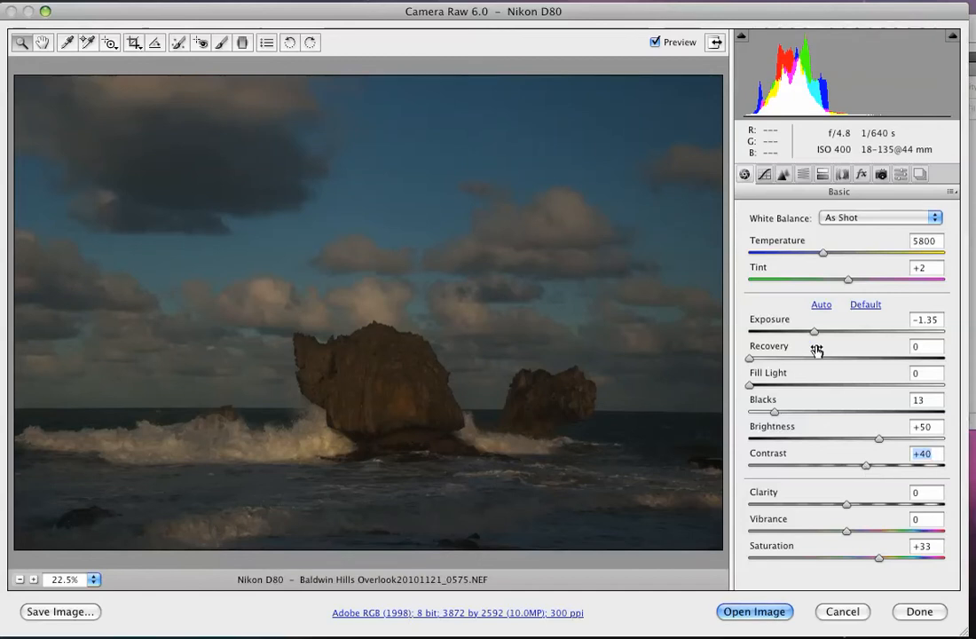
{"action": "left_click_drag", "start_coordinate": [881, 439], "coordinate": [885, 440]}
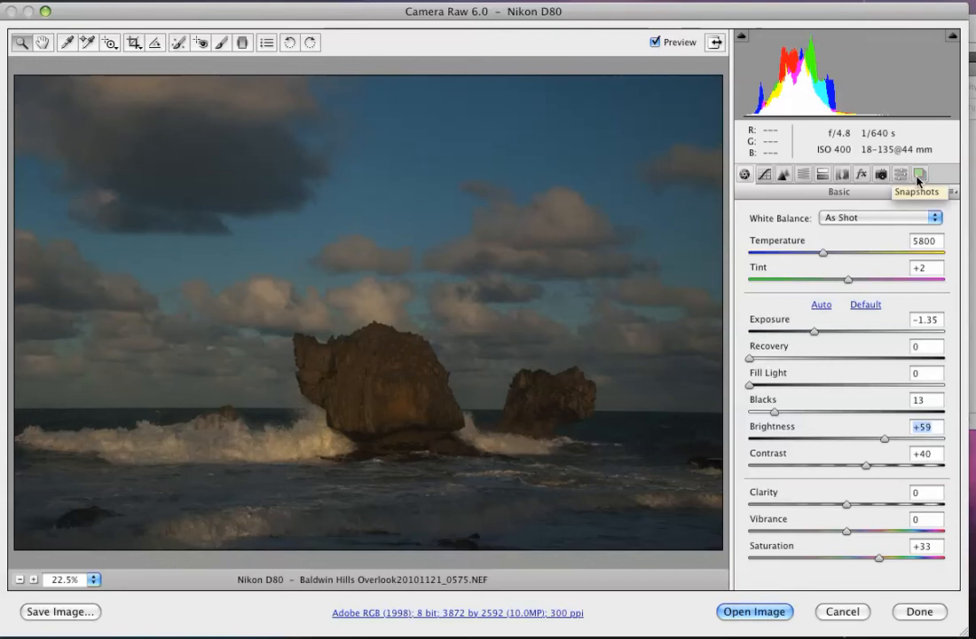
Save the current raw settings as a snapshot named "Exposure 1"
{"action": "left_click", "coordinate": [919, 175]}
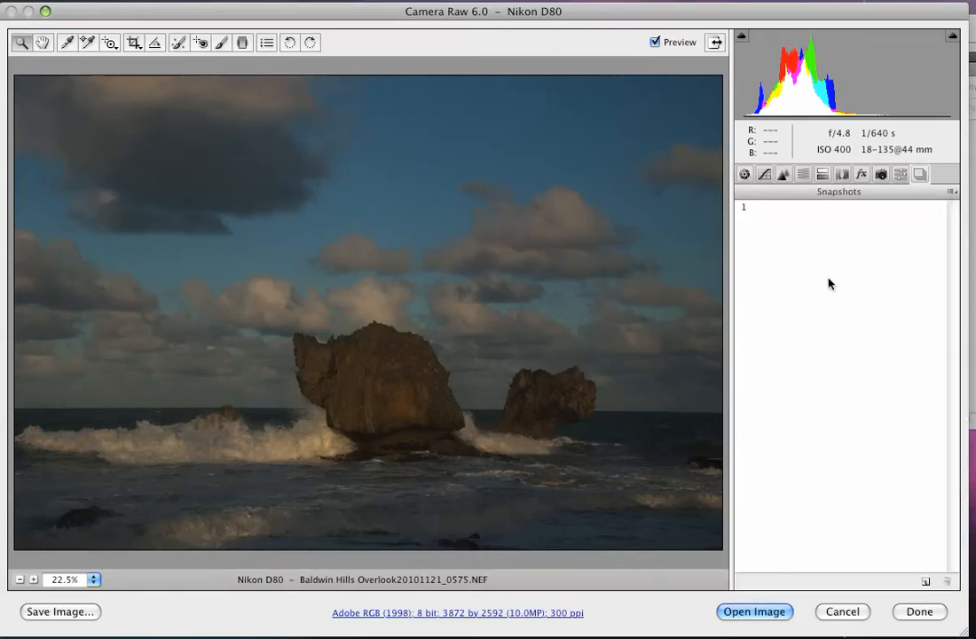
{"action": "left_click", "coordinate": [925, 581]}
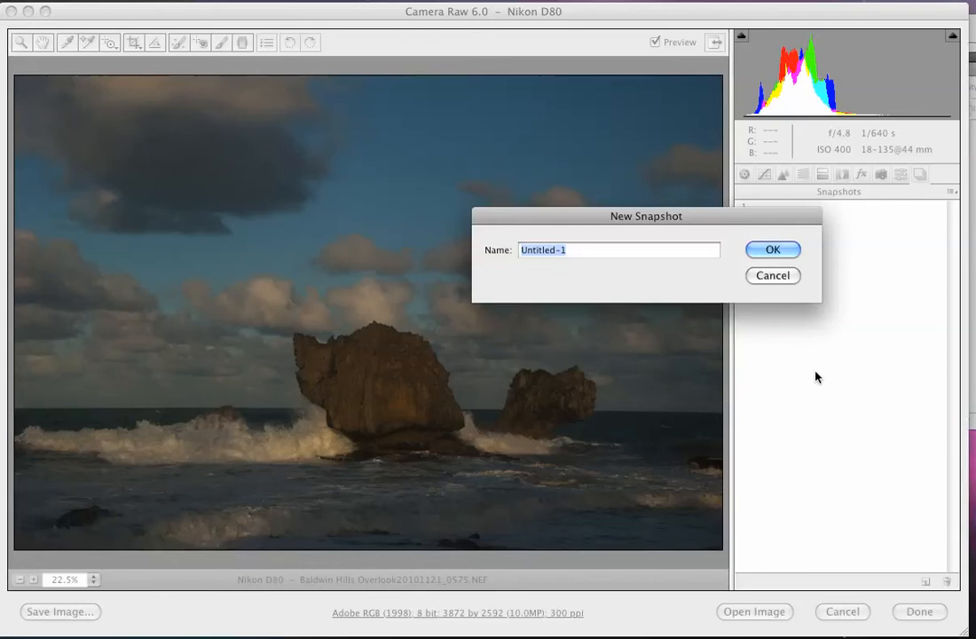
{"action": "key", "text": "BackSpace"}
{"action": "type", "text": "E"}
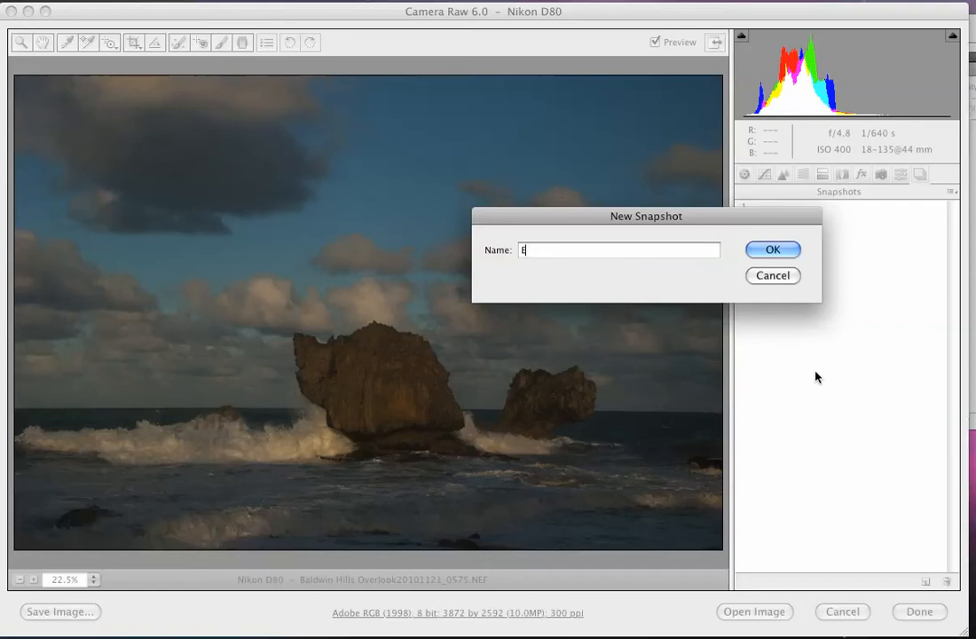
{"action": "type", "text": "xposure 1"}
{"action": "left_click", "coordinate": [773, 249]}
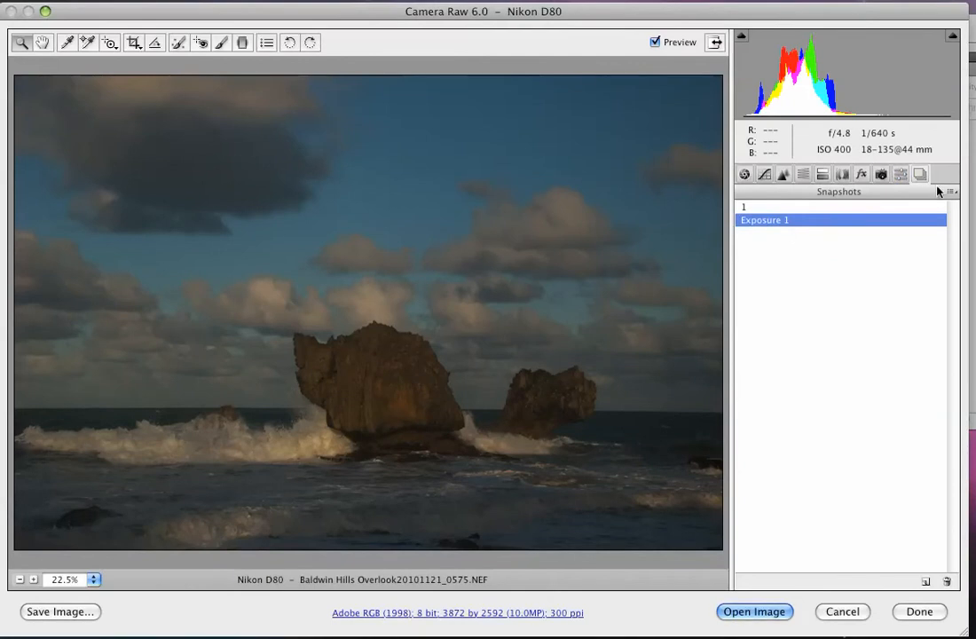
Set Exposure to -0.65, Saturation to +8, Blacks to 20 and Clarity to +13, and open the image in Photoshop
{"action": "left_click", "coordinate": [743, 175]}
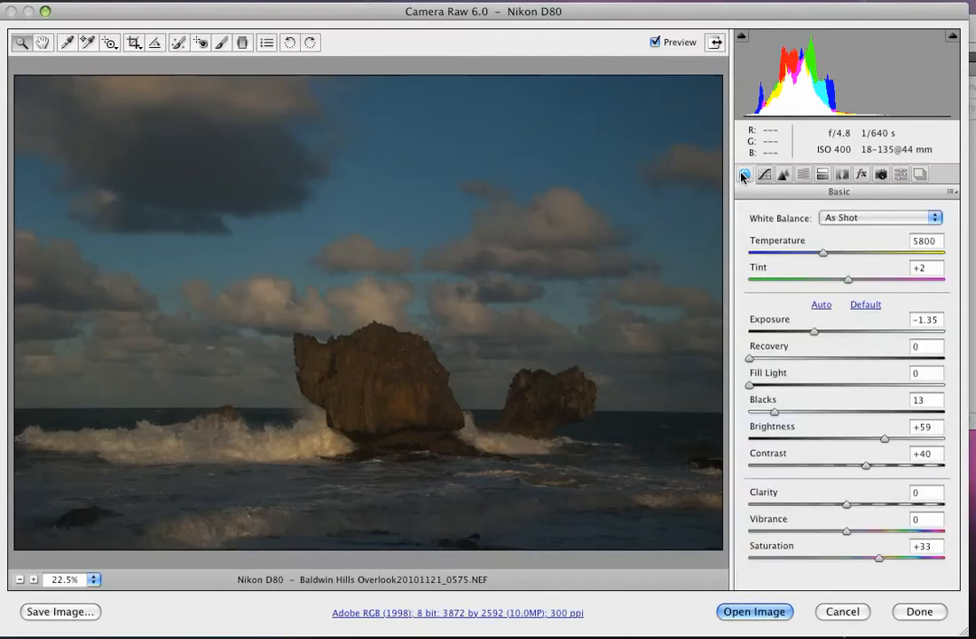
{"action": "left_click_drag", "start_coordinate": [814, 332], "coordinate": [834, 333]}
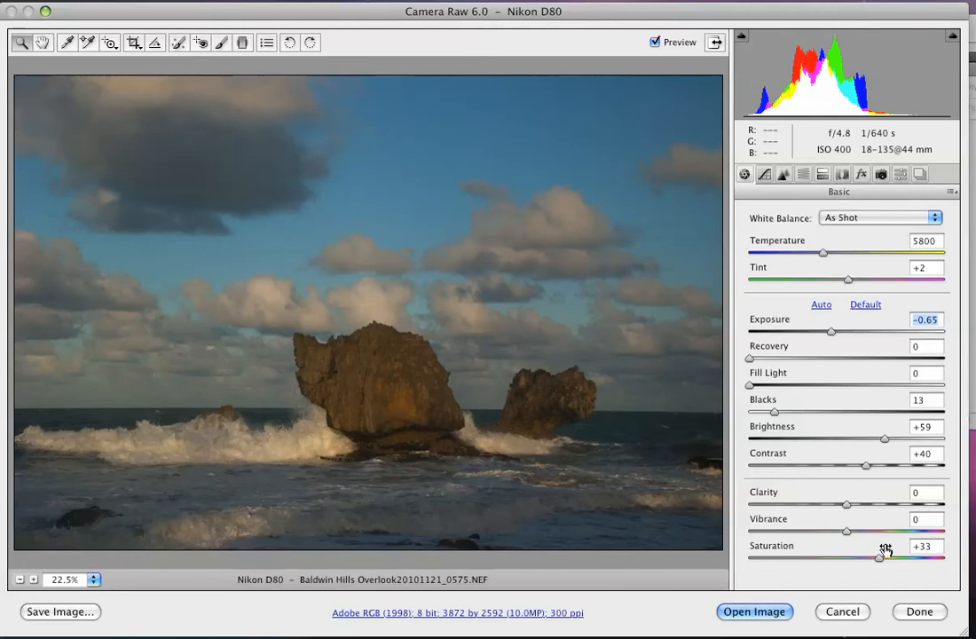
{"action": "left_click_drag", "start_coordinate": [880, 560], "coordinate": [854, 557]}
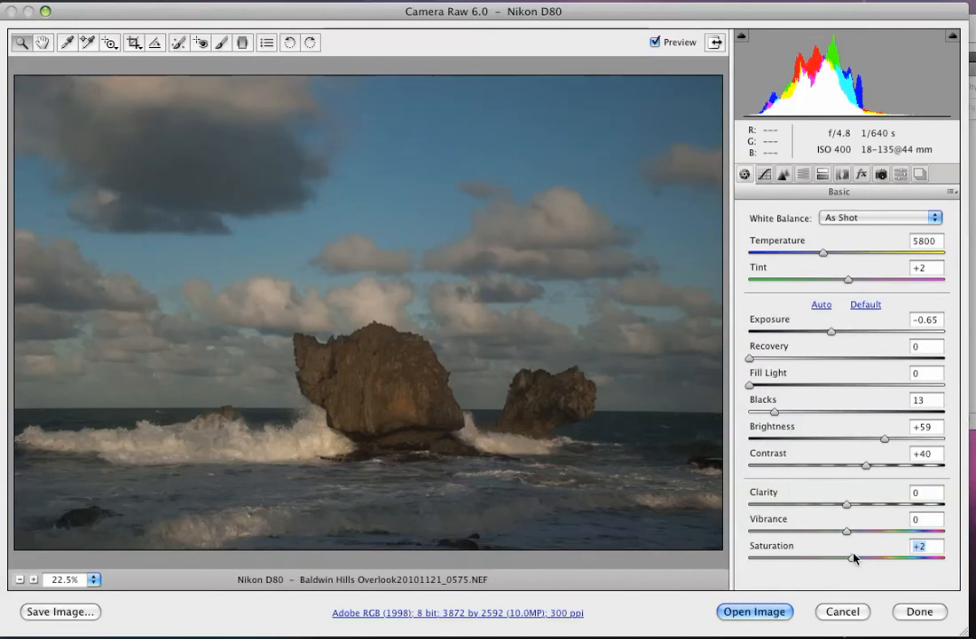
{"action": "left_click_drag", "start_coordinate": [775, 412], "coordinate": [793, 417]}
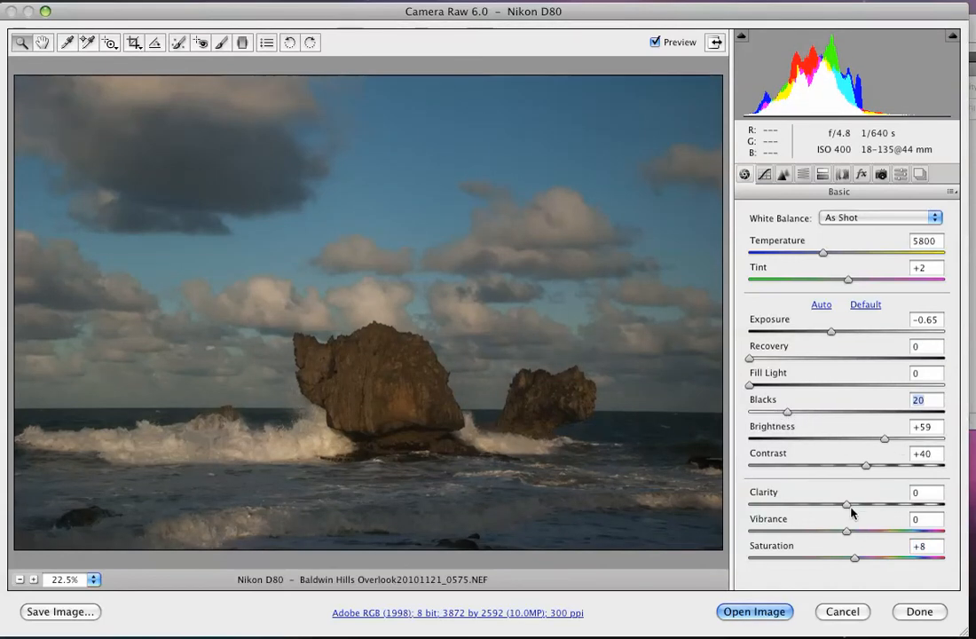
{"action": "left_click_drag", "start_coordinate": [848, 503], "coordinate": [860, 506]}
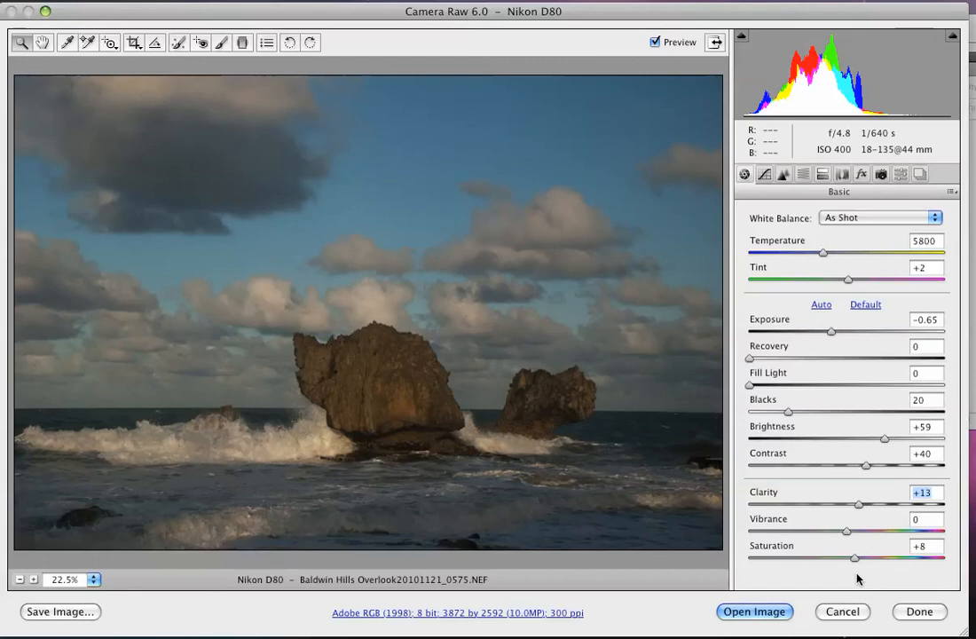
{"action": "left_click", "coordinate": [754, 611]}
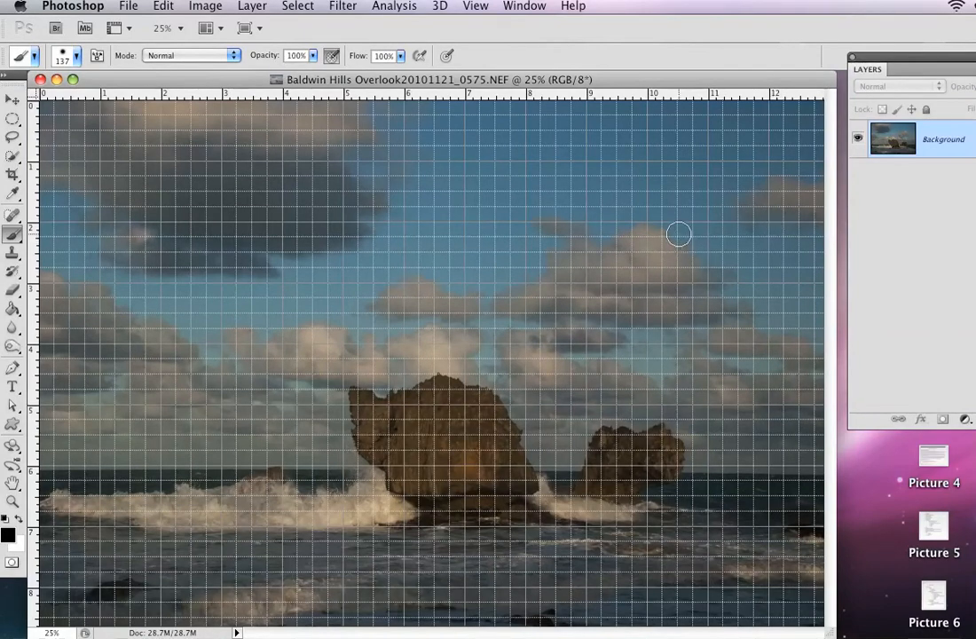
Hide the grid, shrink the document view to 16.67%, and place the Layers and Adjustments panels beside it
{"action": "key", "text": "ctrl+apostrophe"}
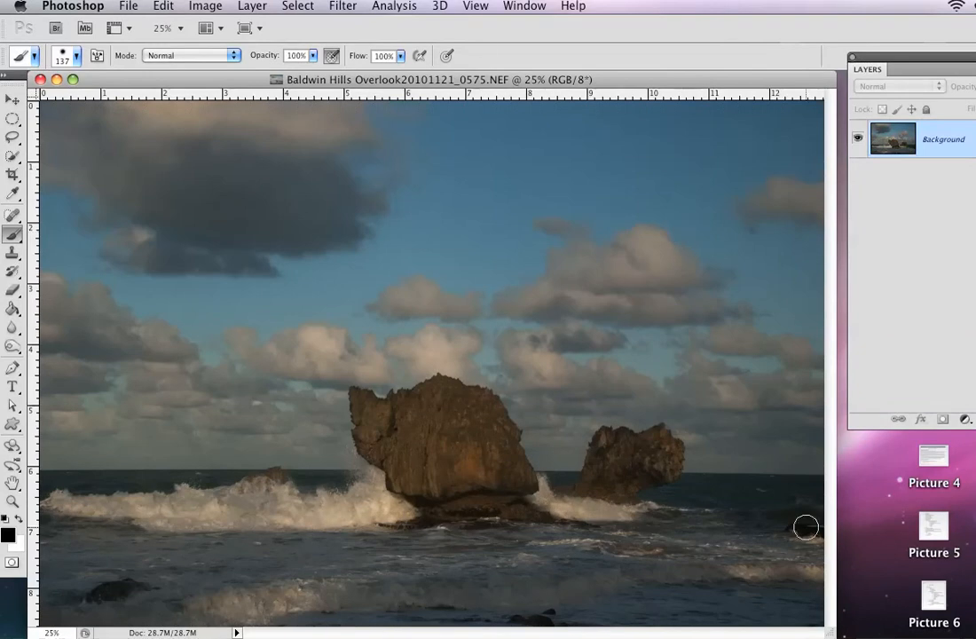
{"action": "left_click_drag", "start_coordinate": [830, 632], "coordinate": [486, 564]}
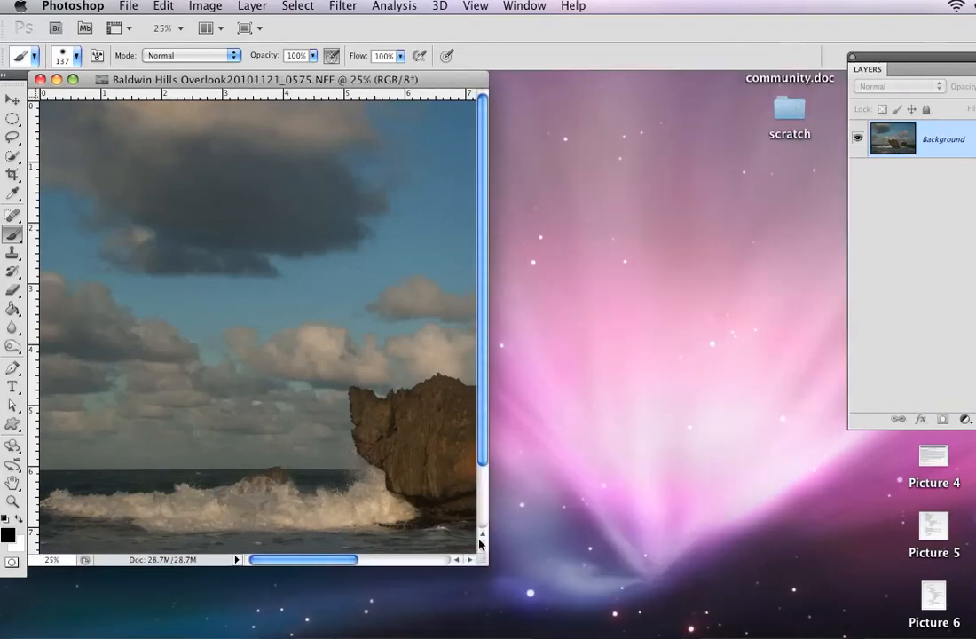
{"action": "key", "text": "z"}
{"action": "left_click", "coordinate": [225, 423], "text": "alt"}
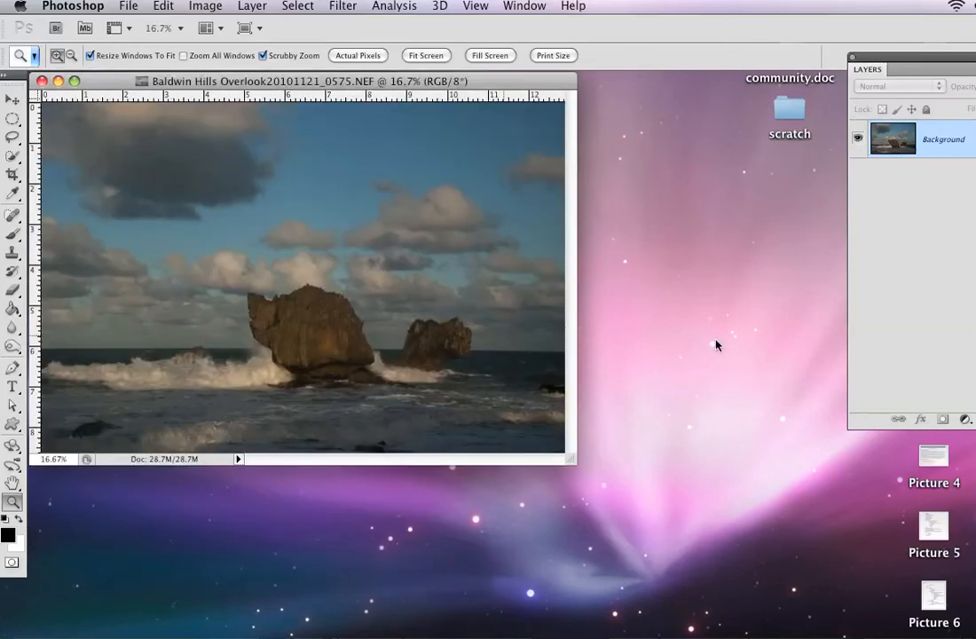
{"action": "left_click_drag", "start_coordinate": [947, 57], "coordinate": [684, 56]}
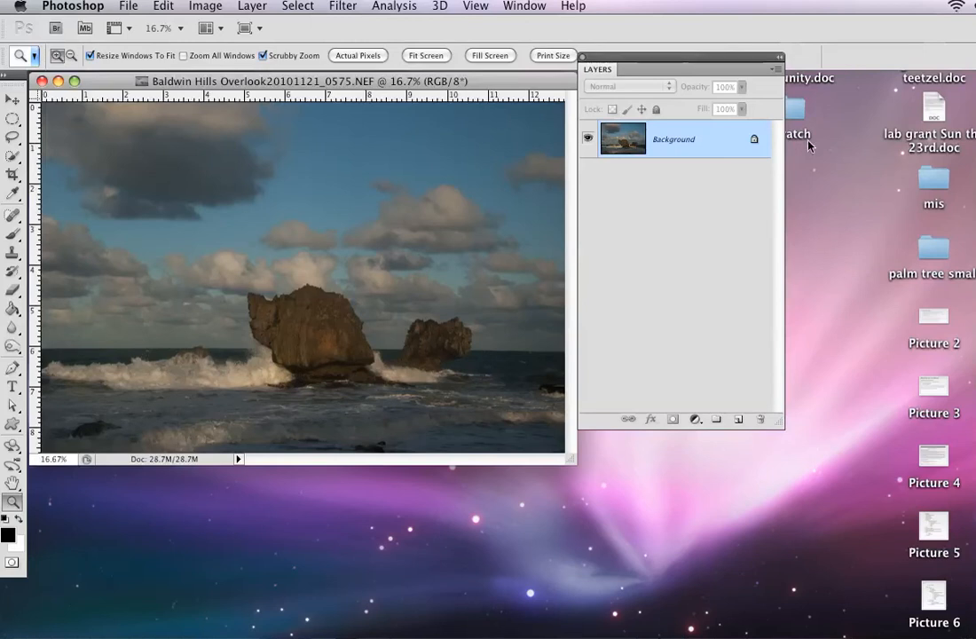
{"action": "left_click_drag", "start_coordinate": [973, 209], "coordinate": [907, 190]}
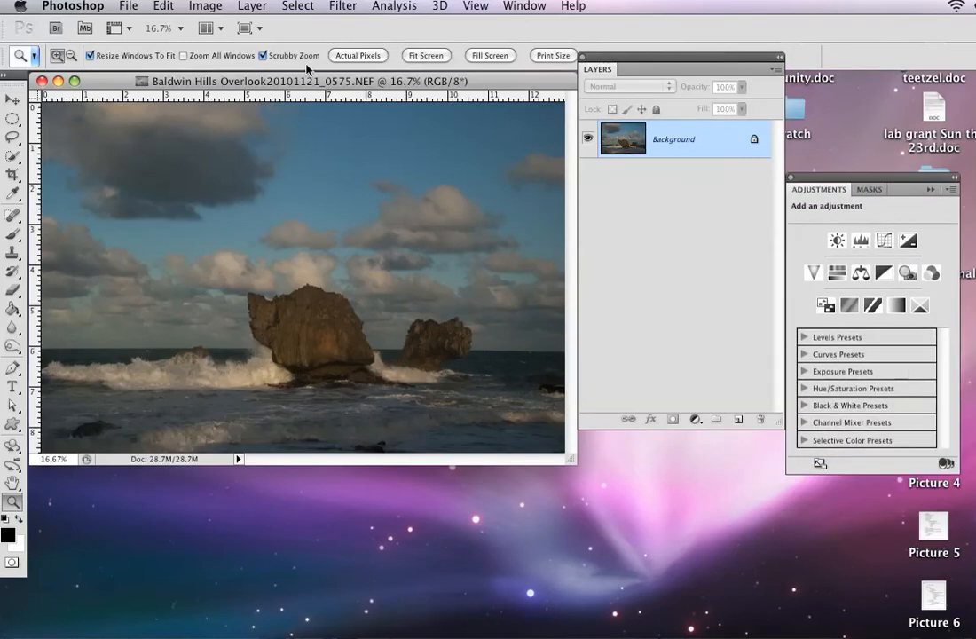
Reopen the recent file Baldwin Hills Overlook20101121_0575.NEF in Camera Raw and fit its window on screen
{"action": "left_click", "coordinate": [127, 8]}
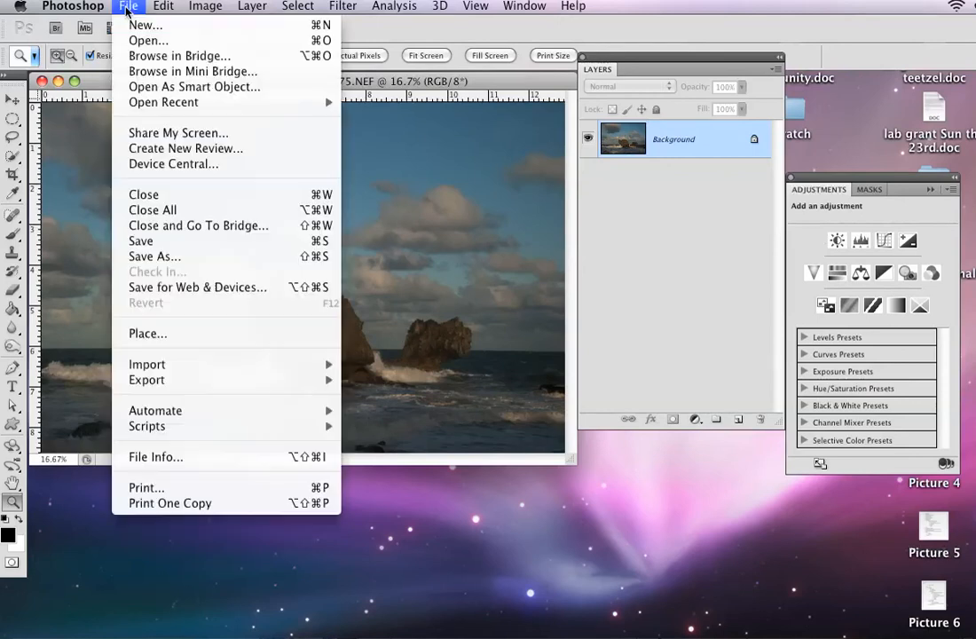
{"action": "mouse_move", "coordinate": [162, 104]}
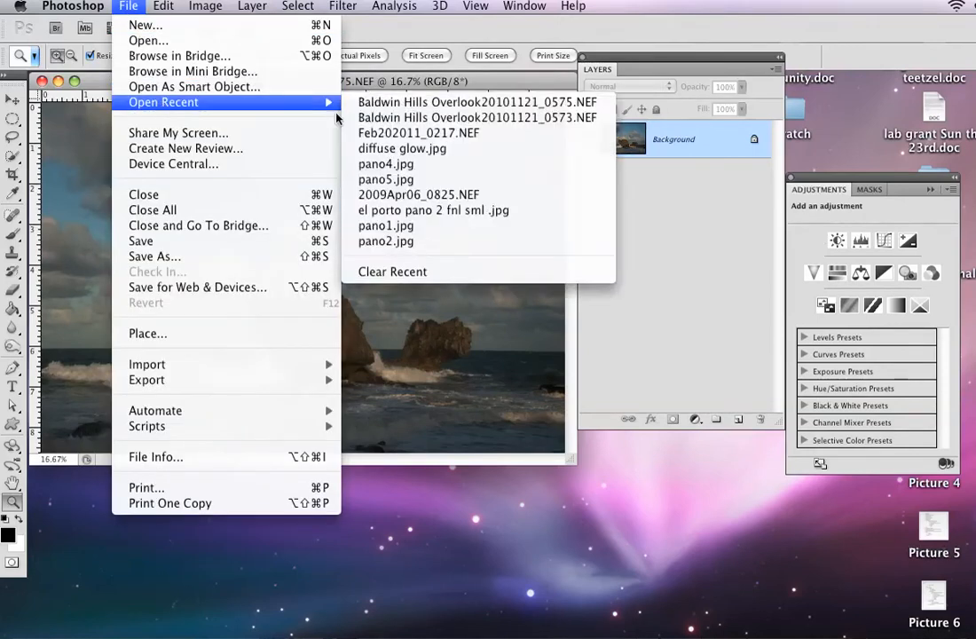
{"action": "mouse_move", "coordinate": [326, 102]}
{"action": "left_click", "coordinate": [377, 102]}
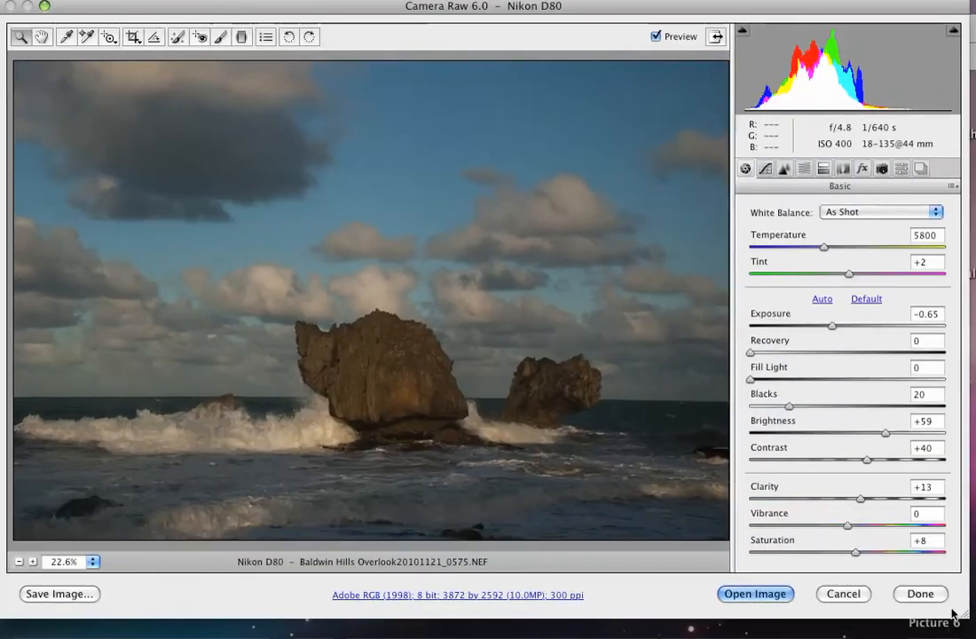
{"action": "left_click_drag", "start_coordinate": [955, 614], "coordinate": [959, 624]}
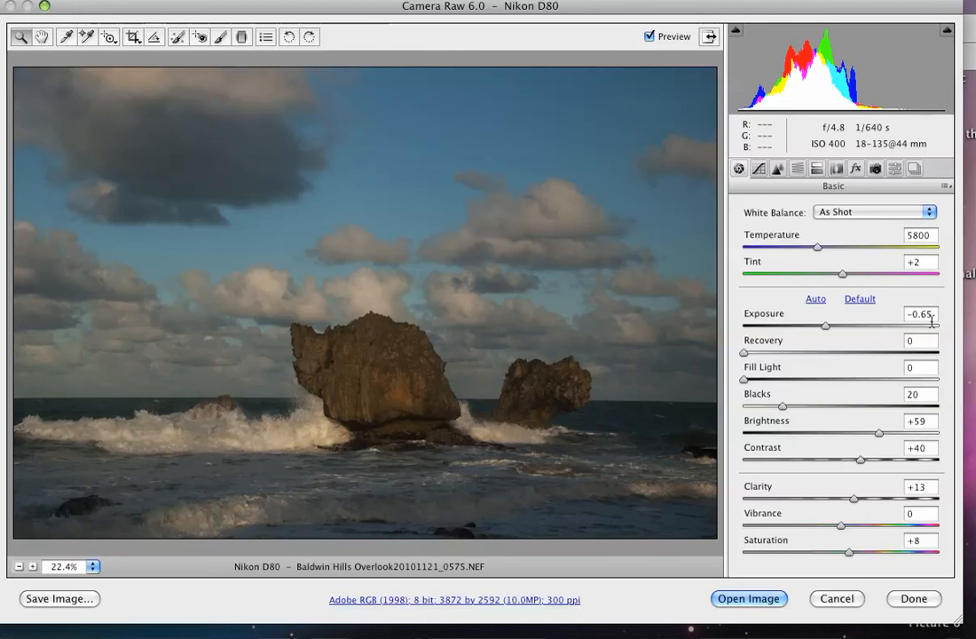
Apply the "Exposure 1" snapshot and open that version as a second document in Photoshop
{"action": "left_click", "coordinate": [913, 169]}
{"action": "left_click", "coordinate": [768, 215]}
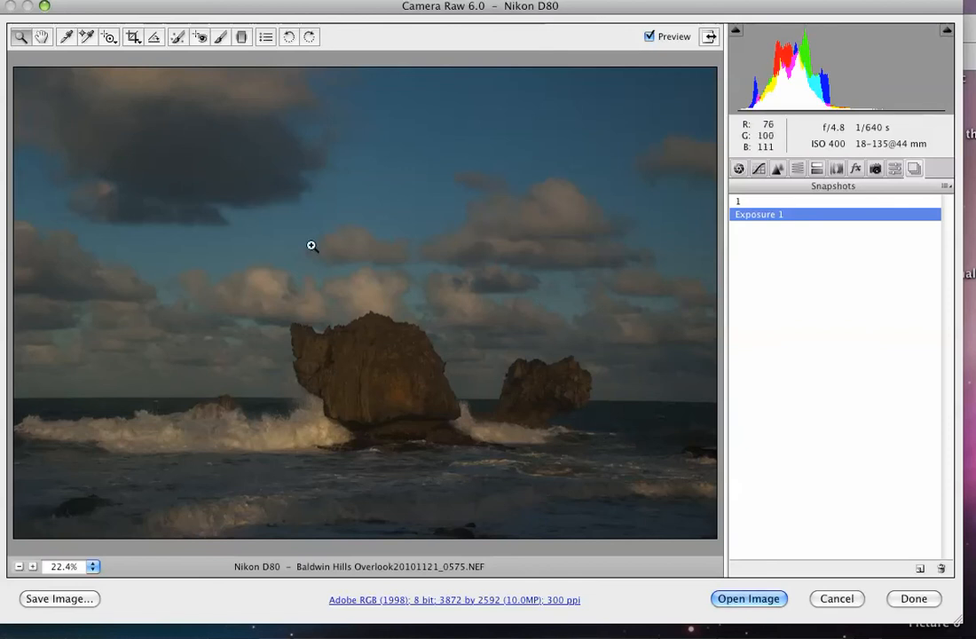
{"action": "left_click", "coordinate": [750, 599]}
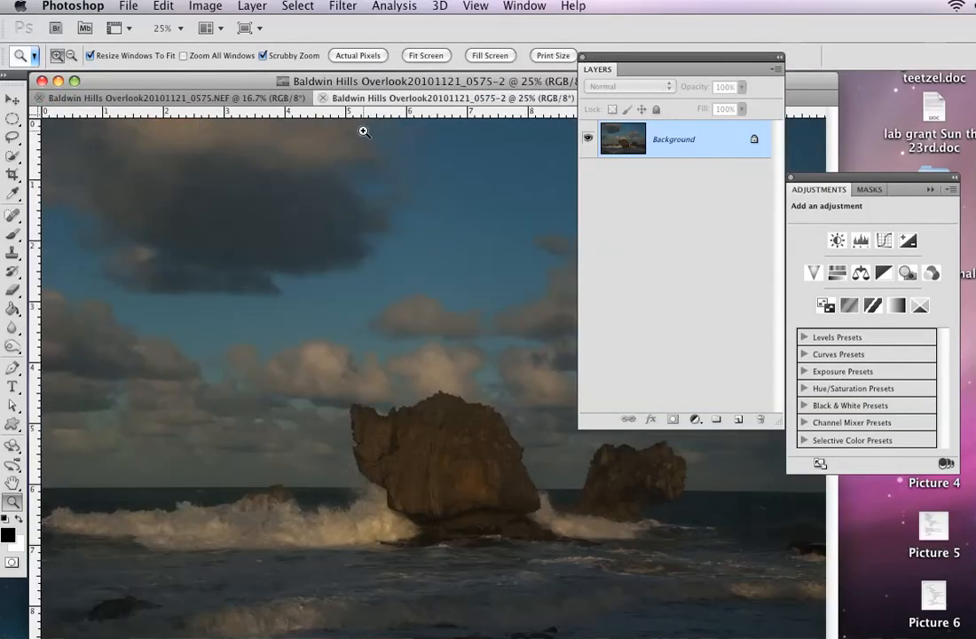
Float the darker version in its own window and copy it onto the first document as an aligned new layer
{"action": "left_click_drag", "start_coordinate": [369, 102], "coordinate": [455, 142]}
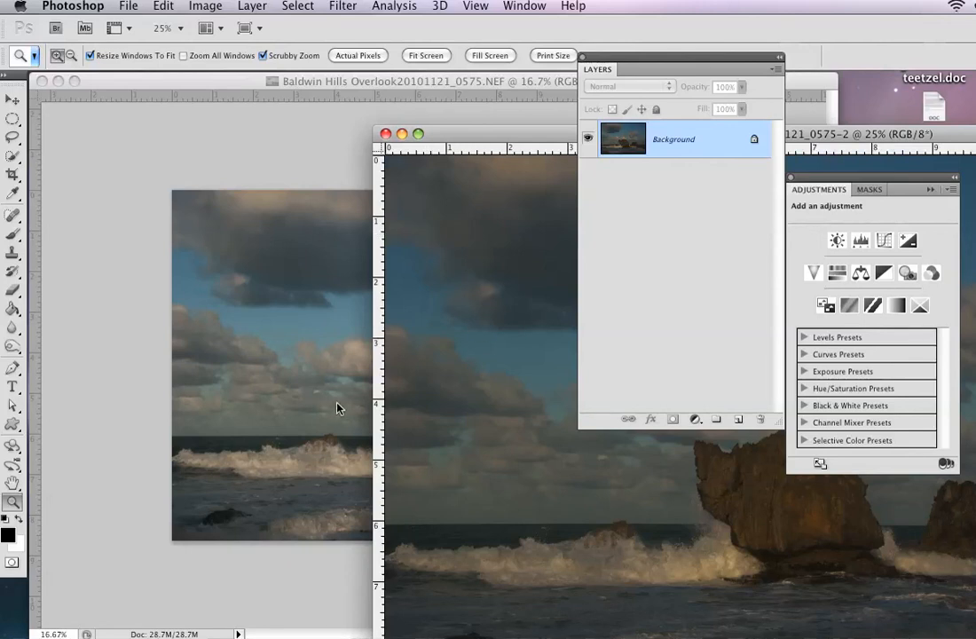
{"action": "key", "text": "v"}
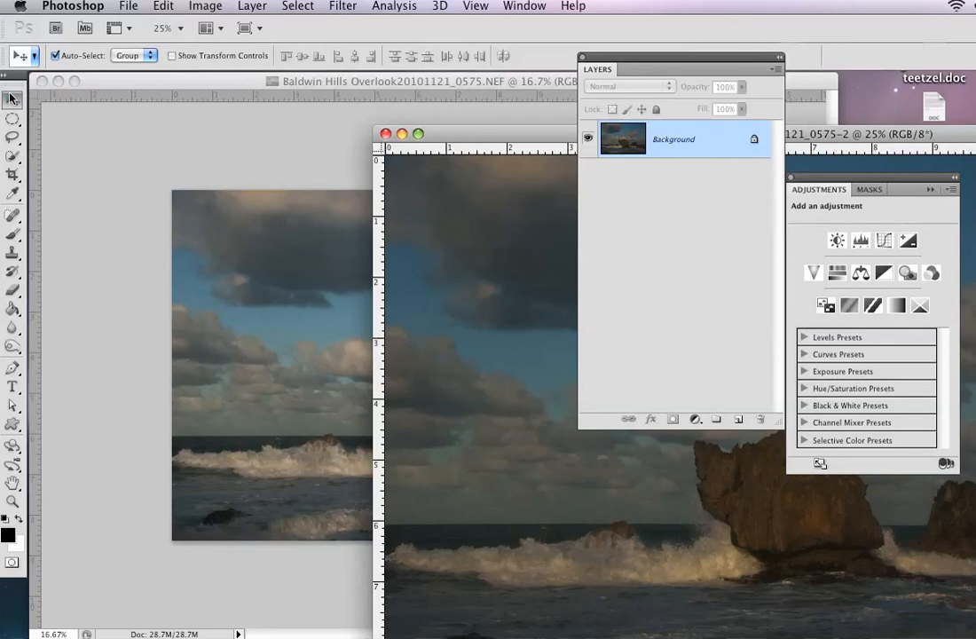
{"action": "left_click_drag", "start_coordinate": [487, 326], "coordinate": [263, 311]}
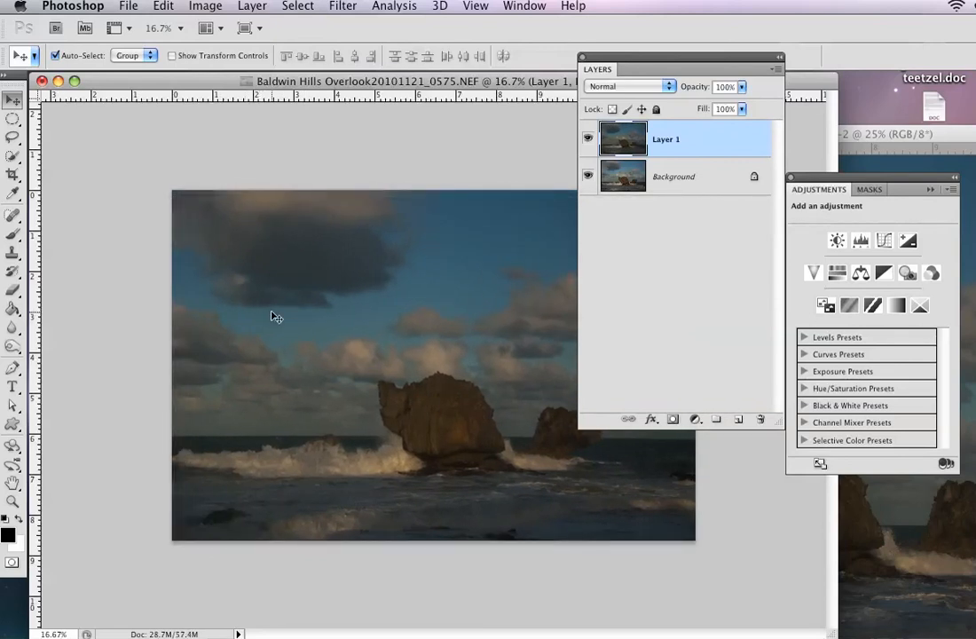
Close the darker source document without saving and hide the darker layer in the combined document
{"action": "left_click", "coordinate": [901, 547]}
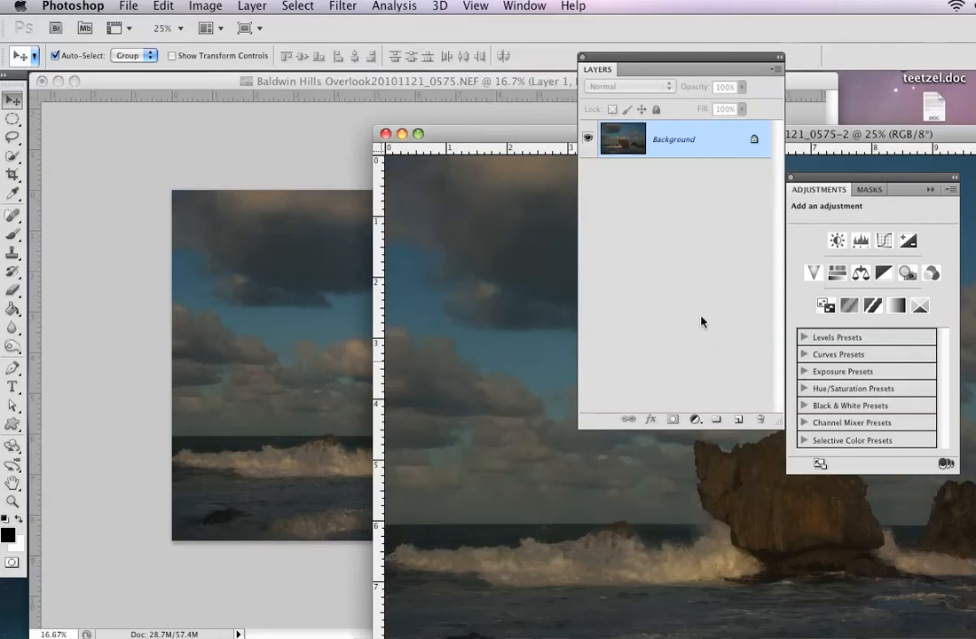
{"action": "left_click", "coordinate": [386, 134]}
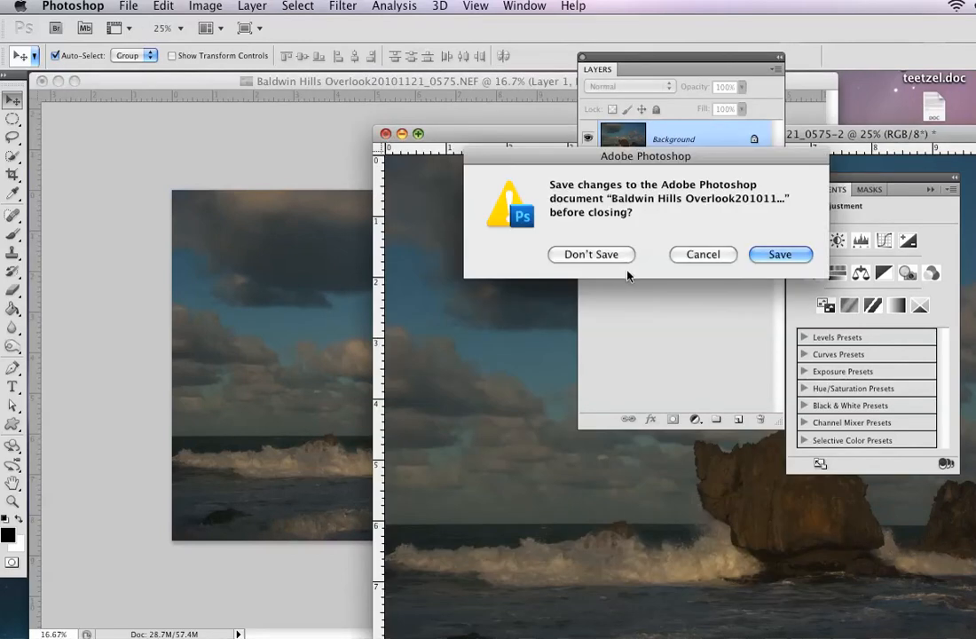
{"action": "left_click", "coordinate": [601, 252]}
{"action": "left_click", "coordinate": [589, 139]}
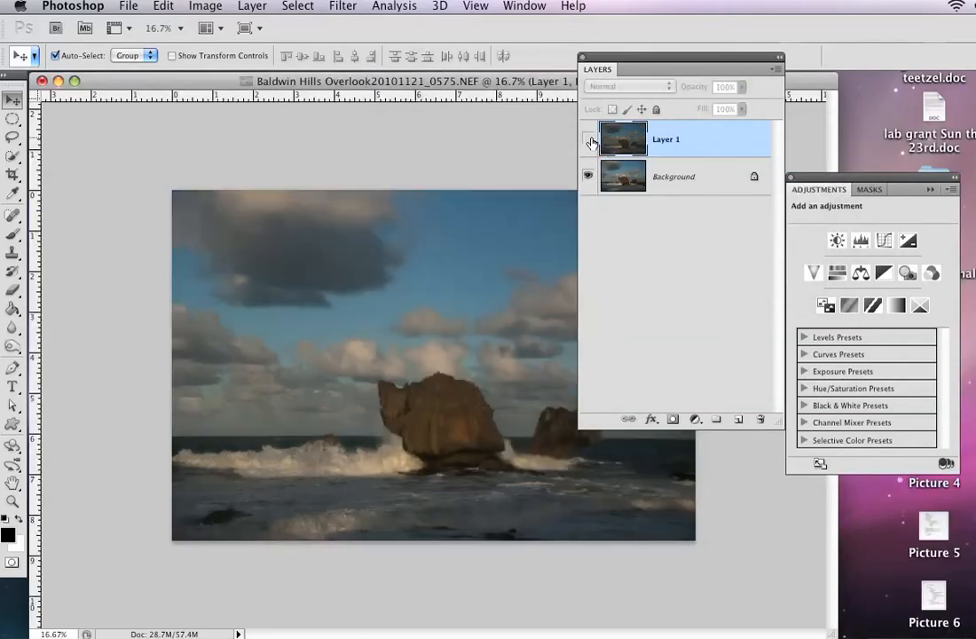
Toggle Layer 1's visibility repeatedly to compare the dark and light exposures, leaving the layer shown
{"action": "left_click", "coordinate": [589, 139]}
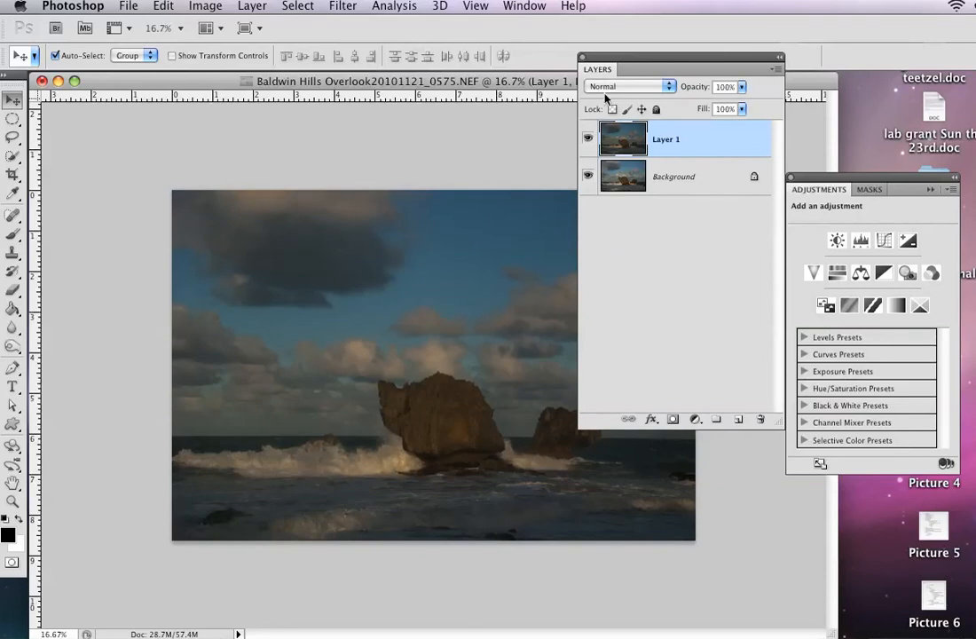
{"action": "left_click", "coordinate": [588, 139]}
{"action": "left_click", "coordinate": [589, 140]}
{"action": "left_click", "coordinate": [588, 140]}
{"action": "left_click", "coordinate": [588, 140]}
{"action": "left_click", "coordinate": [588, 139]}
{"action": "left_click", "coordinate": [588, 140]}
{"action": "left_click", "coordinate": [588, 140]}
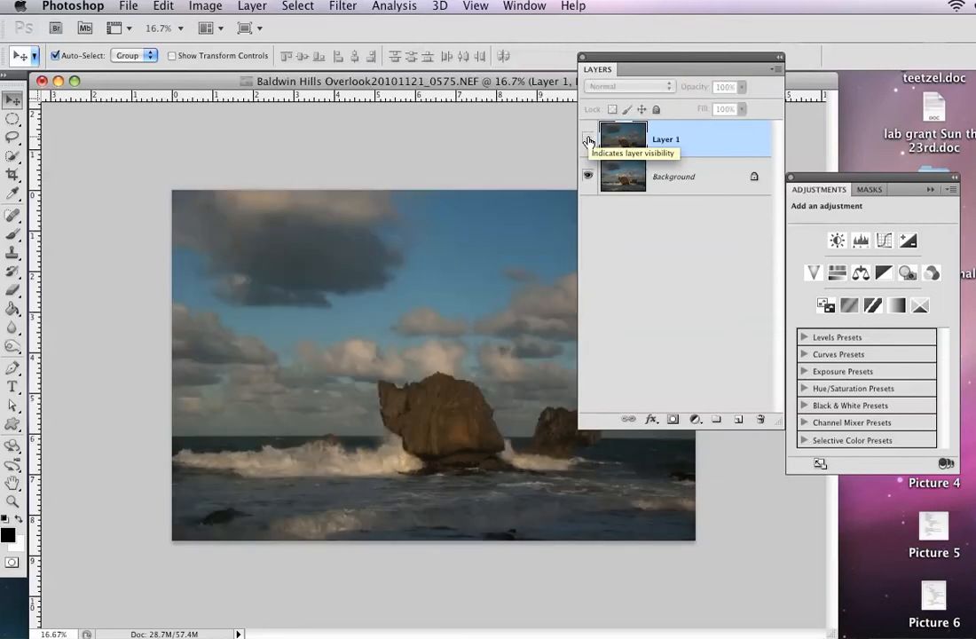
{"action": "left_click", "coordinate": [589, 139]}
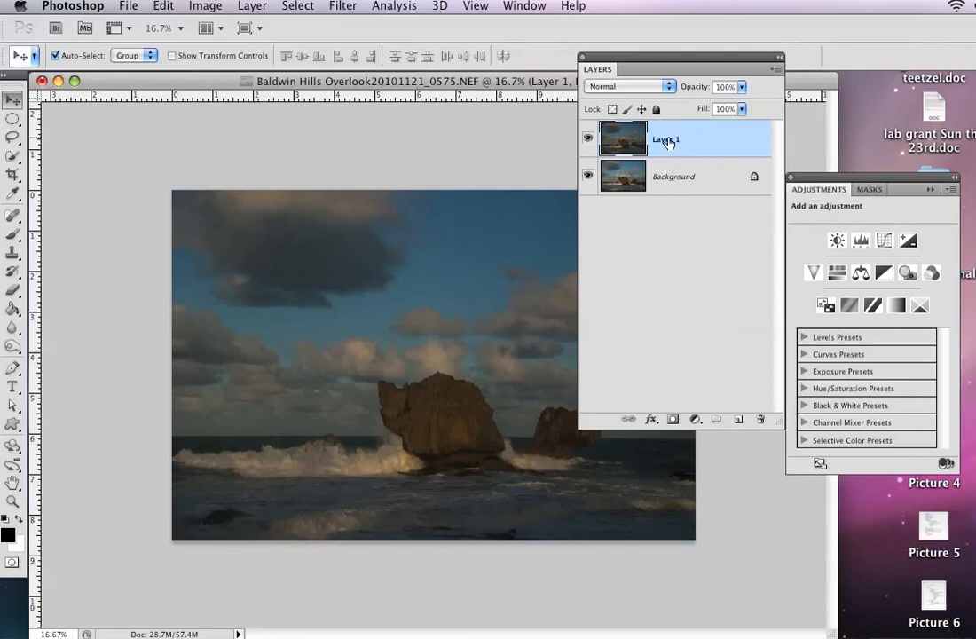
Rename Layer 1 as "Dark Exposure" and add a white layer mask to it
{"action": "double_click", "coordinate": [668, 140]}
{"action": "type", "text": "Dark Exposure"}
{"action": "key", "text": "Return"}
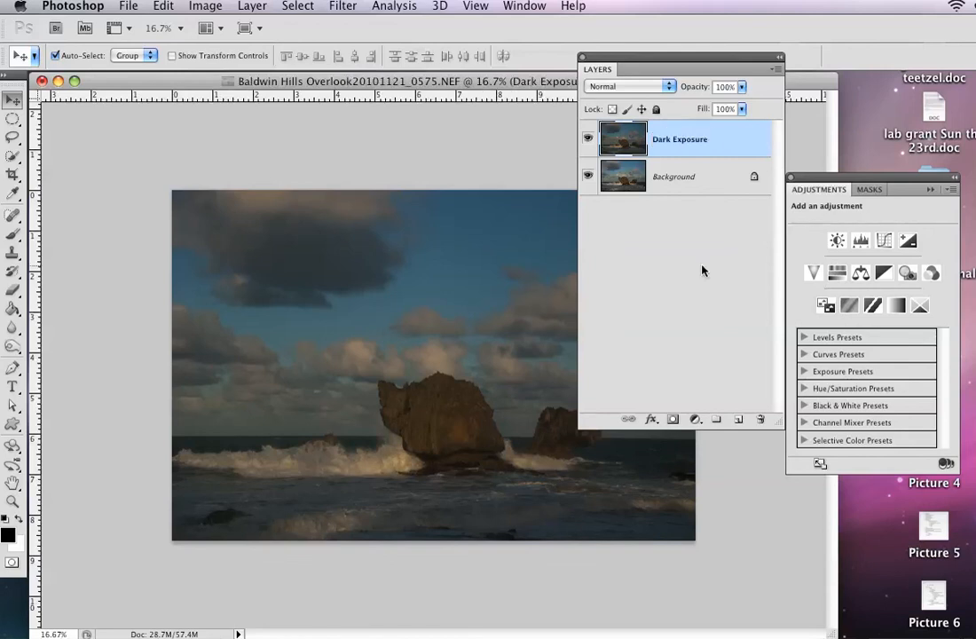
{"action": "left_click", "coordinate": [673, 419]}
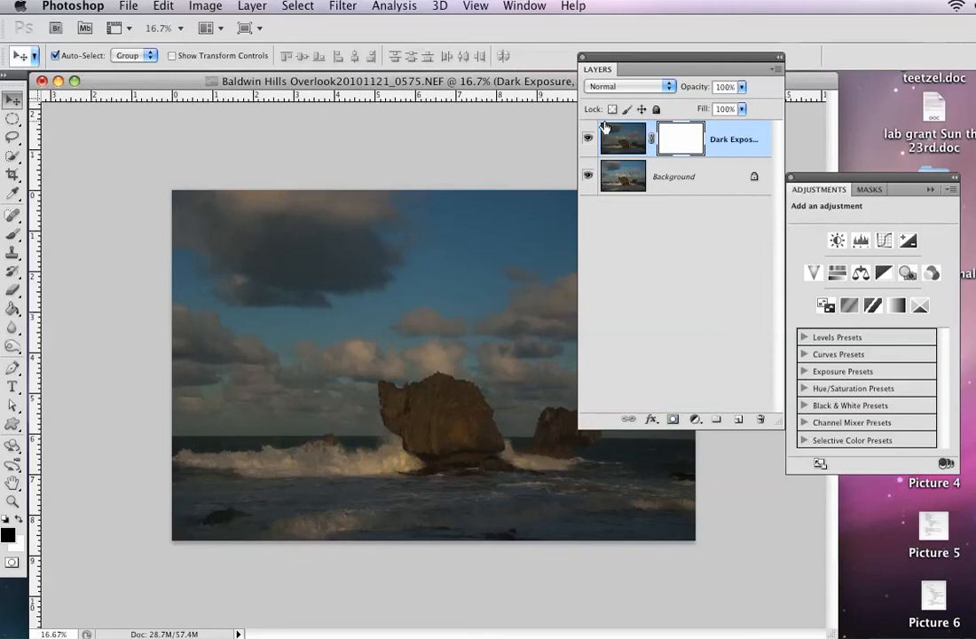
Paint black on the Dark Exposure mask over the large rock with the 137 px Brush at 100% opacity
{"action": "left_click", "coordinate": [14, 236]}
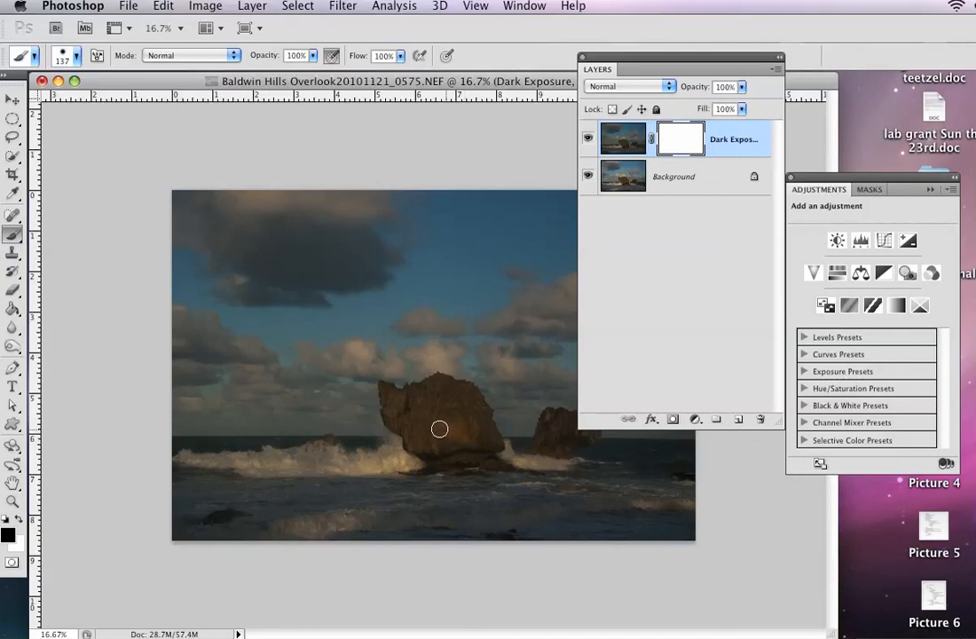
{"action": "mouse_move", "coordinate": [442, 410]}
{"action": "left_mouse_down"}
{"action": "mouse_move", "coordinate": [471, 406]}
{"action": "mouse_move", "coordinate": [483, 427]}
{"action": "mouse_move", "coordinate": [455, 452]}
{"action": "left_mouse_up"}
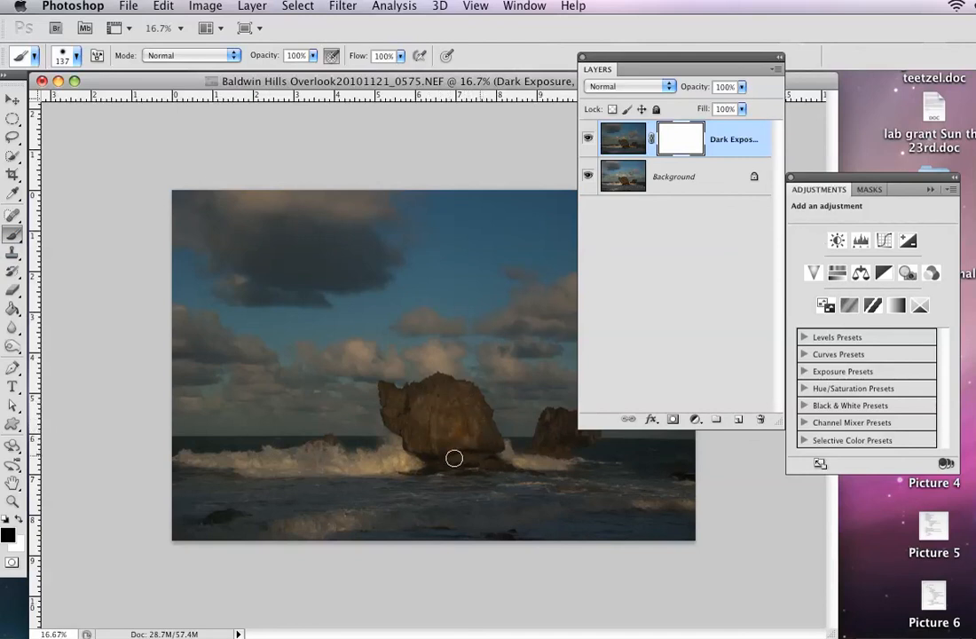
{"action": "mouse_move", "coordinate": [386, 398]}
{"action": "left_mouse_down"}
{"action": "mouse_move", "coordinate": [448, 392]}
{"action": "mouse_move", "coordinate": [473, 410]}
{"action": "mouse_move", "coordinate": [487, 441]}
{"action": "mouse_move", "coordinate": [433, 450]}
{"action": "mouse_move", "coordinate": [415, 442]}
{"action": "mouse_move", "coordinate": [397, 401]}
{"action": "left_mouse_up"}
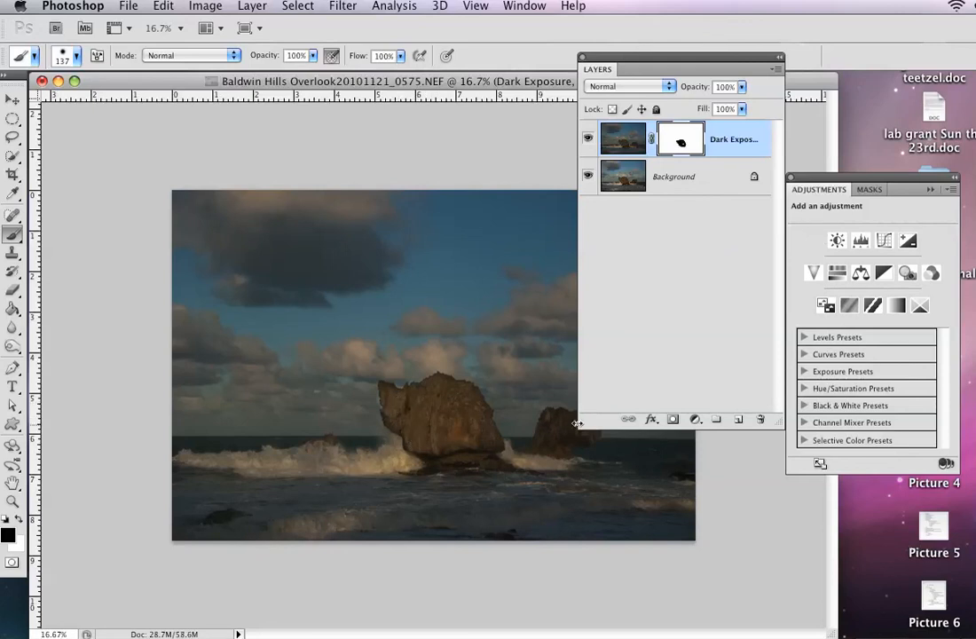
Paint black on the mask over the smaller rock and refine the masked areas with a 69 px brush
{"action": "left_click_drag", "start_coordinate": [682, 55], "coordinate": [751, 55]}
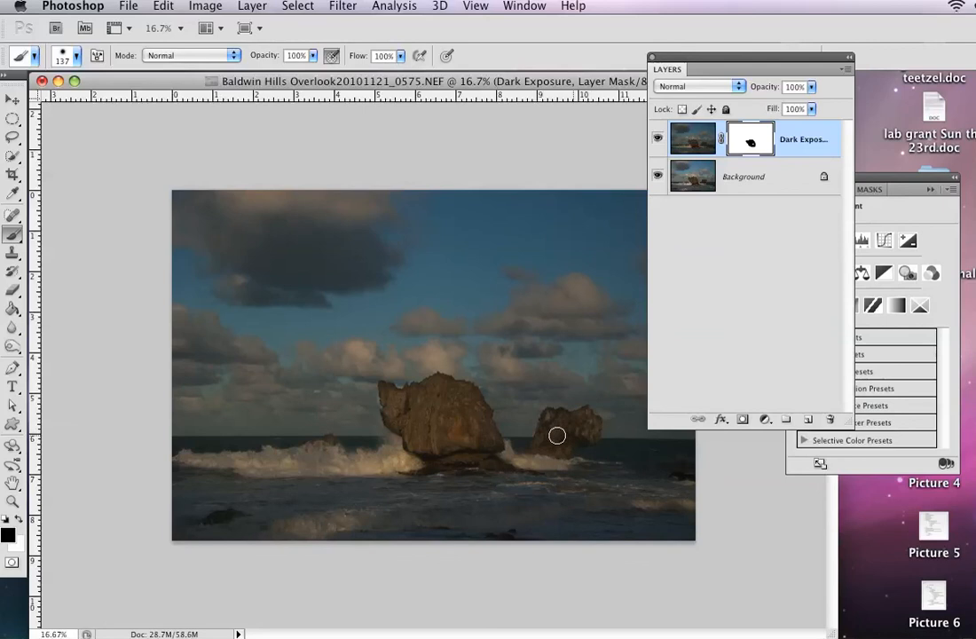
{"action": "left_click_drag", "start_coordinate": [551, 434], "coordinate": [548, 436]}
{"action": "left_click", "coordinate": [76, 55]}
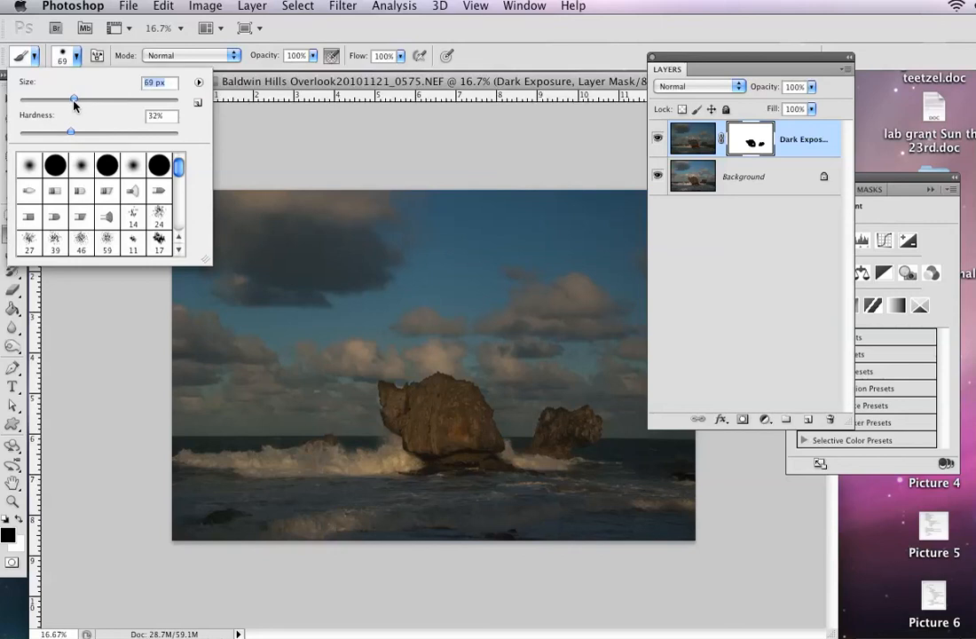
{"action": "key", "text": "Return"}
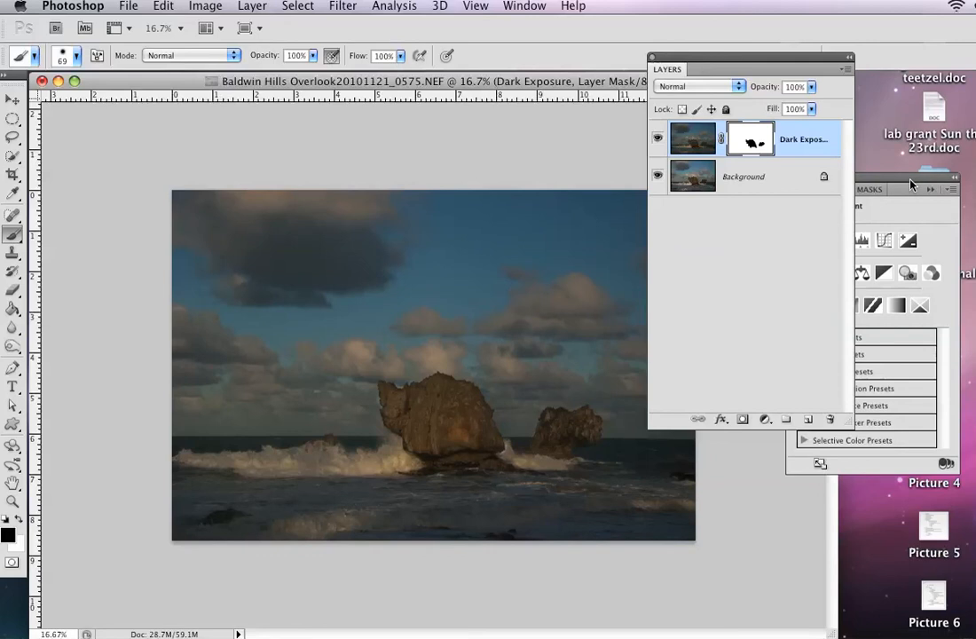
Display the Dark Exposure layer's mask settings and set the feather to 1 px and the density to 76%
{"action": "left_click", "coordinate": [504, 7]}
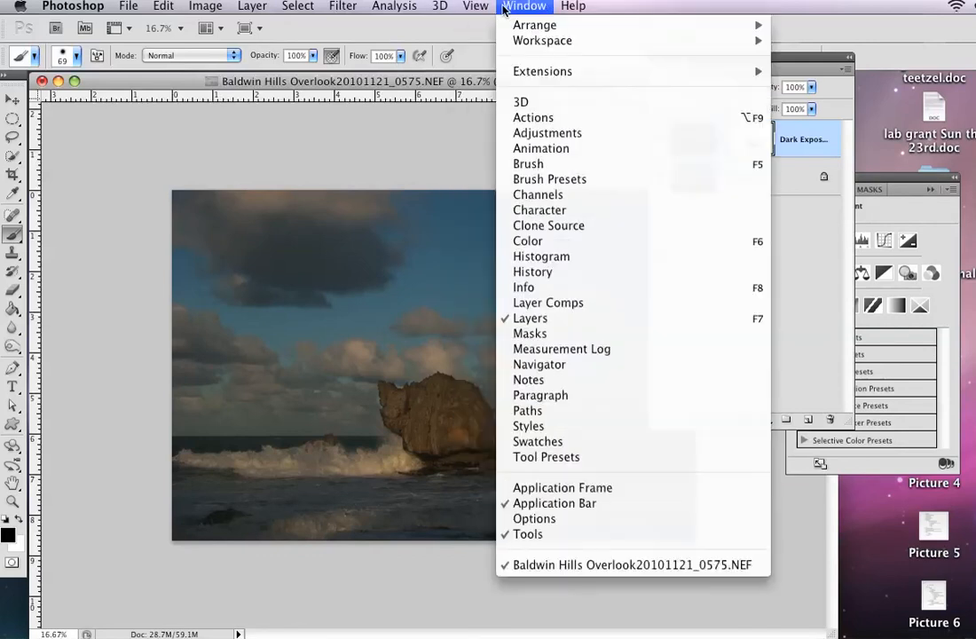
{"action": "left_click", "coordinate": [528, 333]}
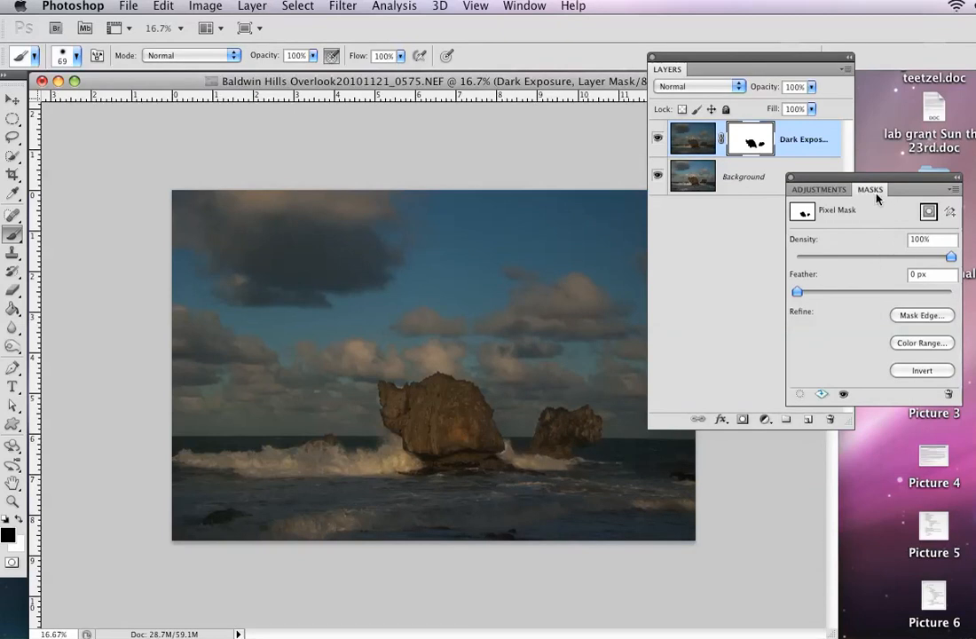
{"action": "mouse_move", "coordinate": [797, 292]}
{"action": "left_mouse_down"}
{"action": "mouse_move", "coordinate": [835, 294]}
{"action": "mouse_move", "coordinate": [804, 293]}
{"action": "left_mouse_up"}
{"action": "left_click_drag", "start_coordinate": [949, 257], "coordinate": [915, 257]}
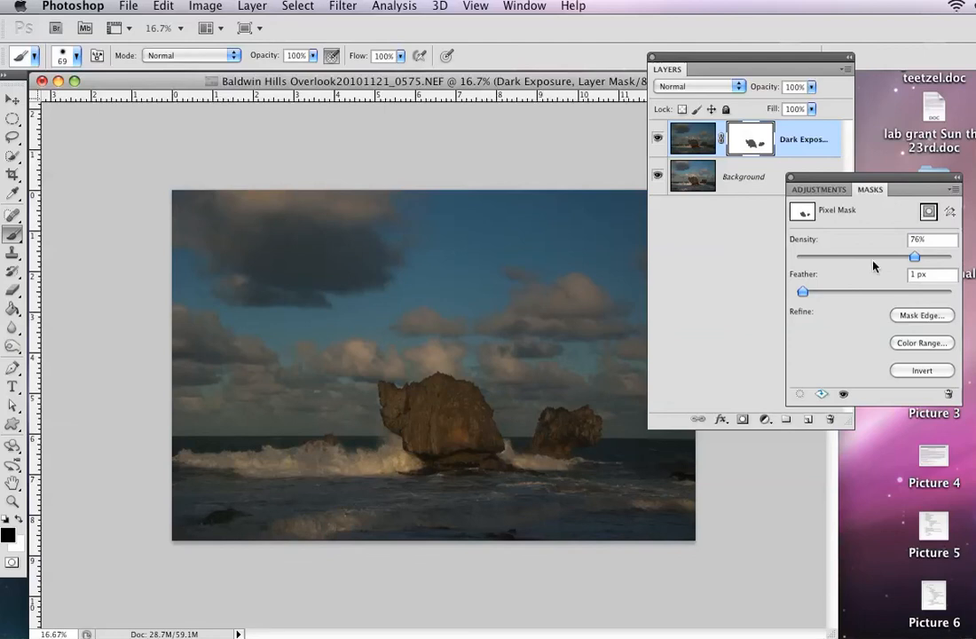